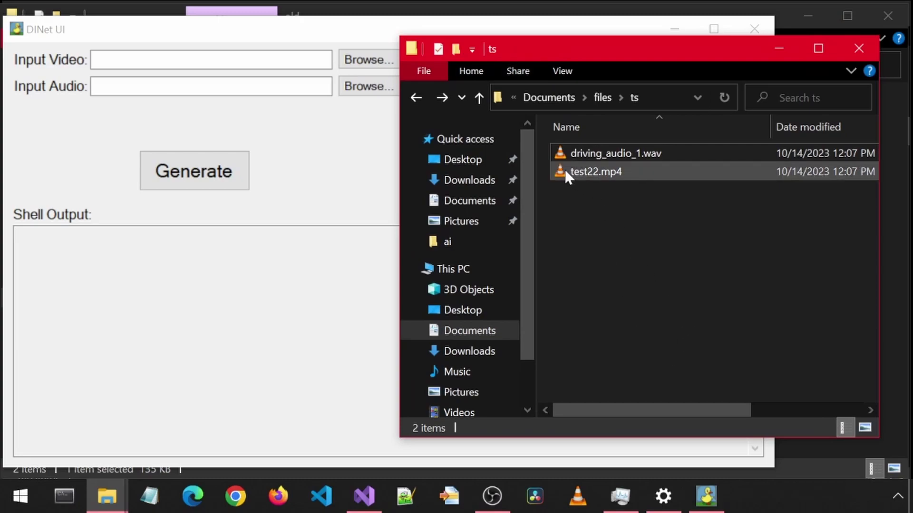
- Load test22.mp4 as input video and driving_audio_1.wav as input audio, then start generation
{"action": "left_click_drag", "start_coordinate": [562, 170], "coordinate": [192, 64]}
{"action": "left_click_drag", "start_coordinate": [558, 149], "coordinate": [167, 86]}
{"action": "left_click", "coordinate": [209, 170]}
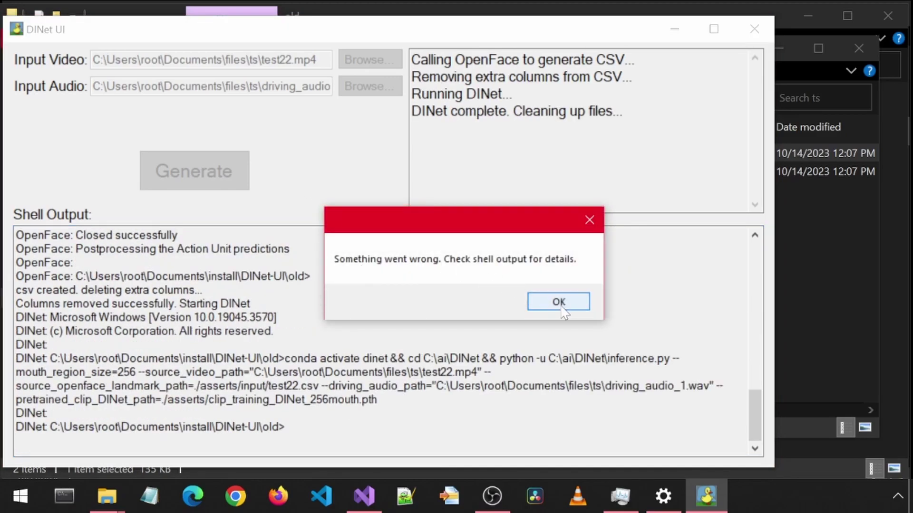
- Dismiss the failure message, select the missing test22 path it reports, and return to the ts folder
{"action": "left_click", "coordinate": [559, 303]}
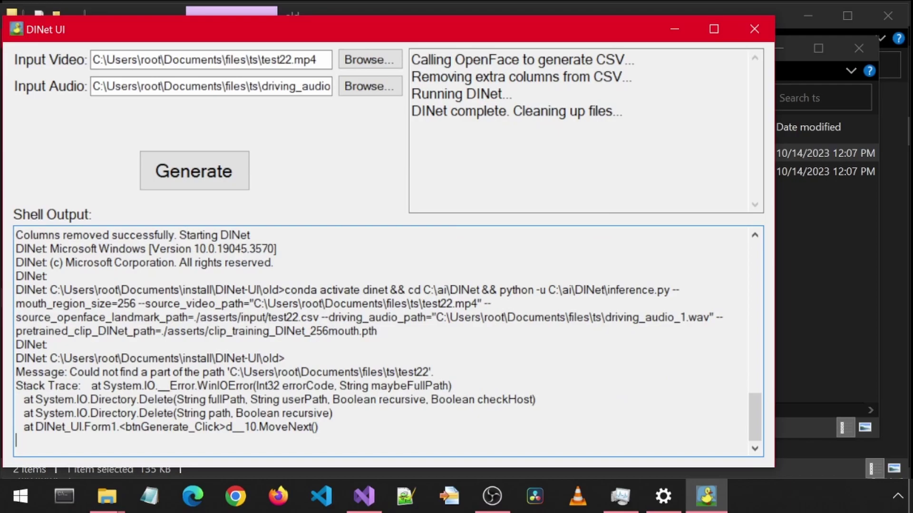
{"action": "left_click_drag", "start_coordinate": [236, 372], "coordinate": [431, 373]}
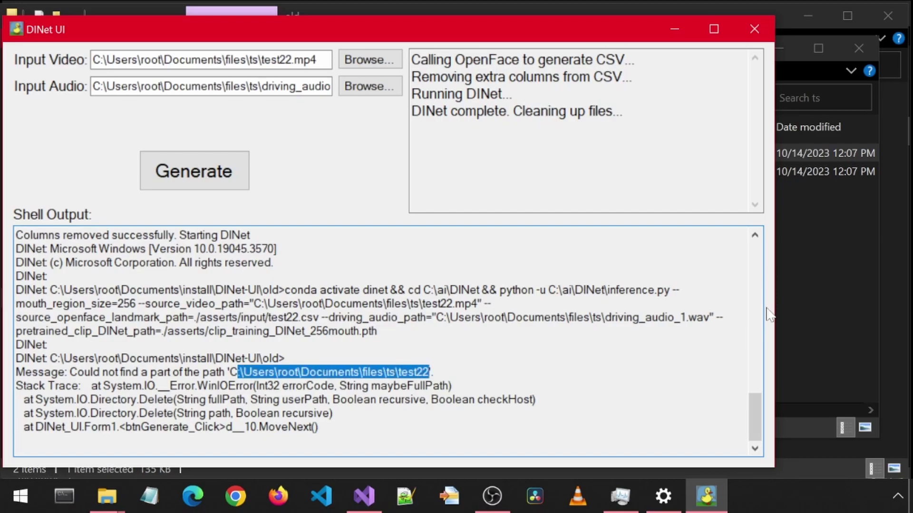
{"action": "left_click", "coordinate": [819, 285]}
{"action": "left_click", "coordinate": [817, 282]}
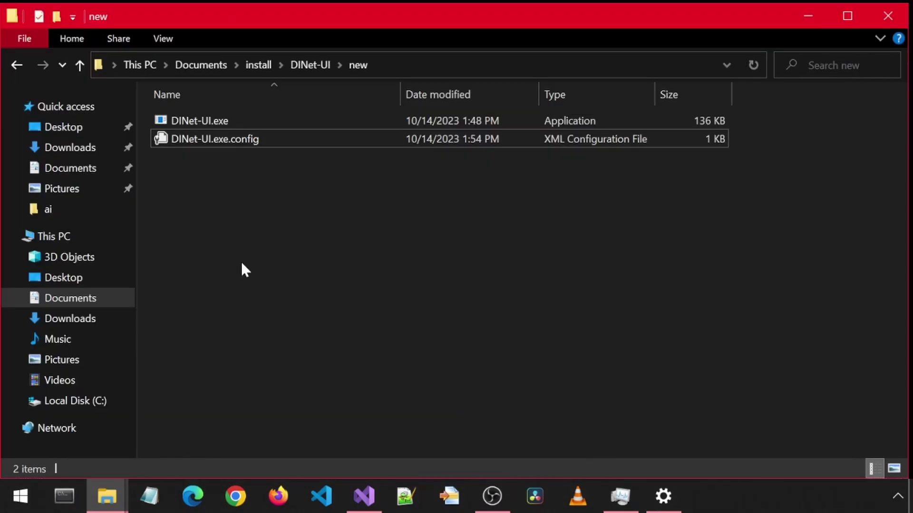
- Open DINet-UI.exe.config from the DINet-UI new folder in Notepad++
{"action": "right_click", "coordinate": [163, 139]}
{"action": "left_click", "coordinate": [214, 133]}
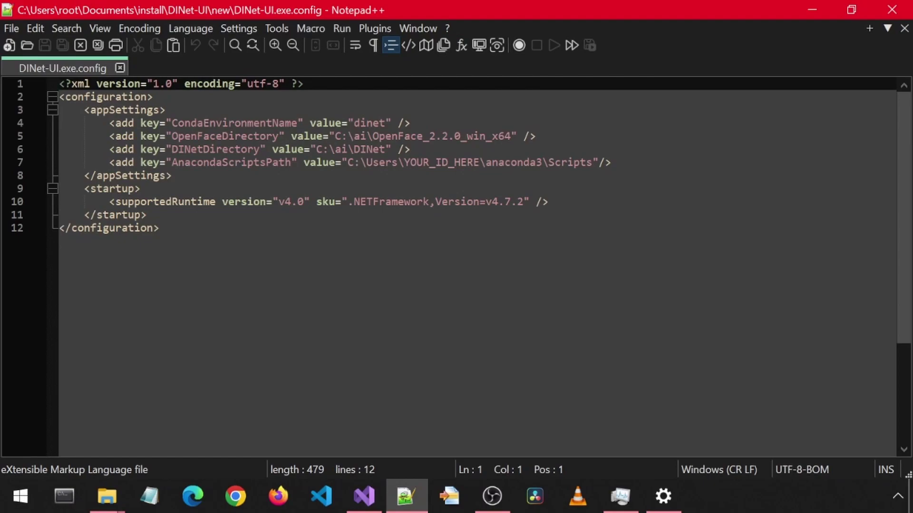
- Highlight AnacondaScriptsPath and its YOUR_ID_HERE placeholder on line 7 to confirm it is unset
{"action": "double_click", "coordinate": [200, 162]}
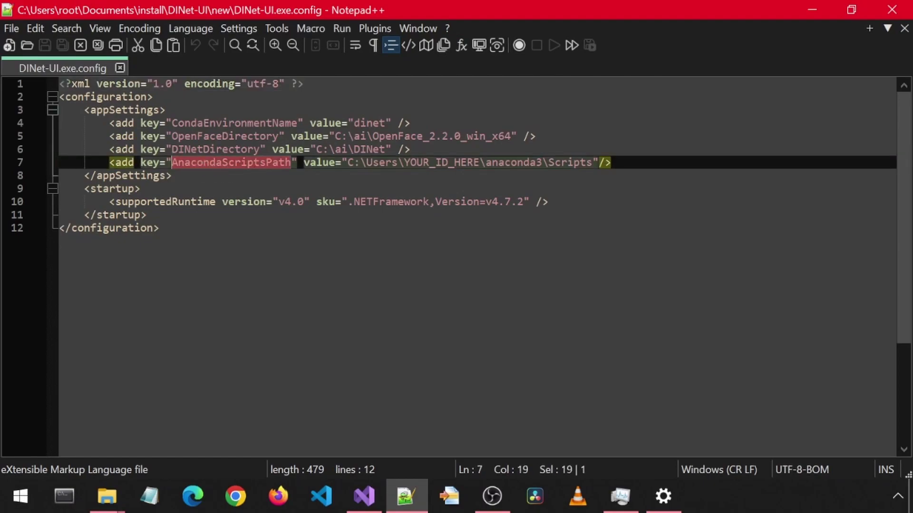
{"action": "left_click", "coordinate": [429, 162]}
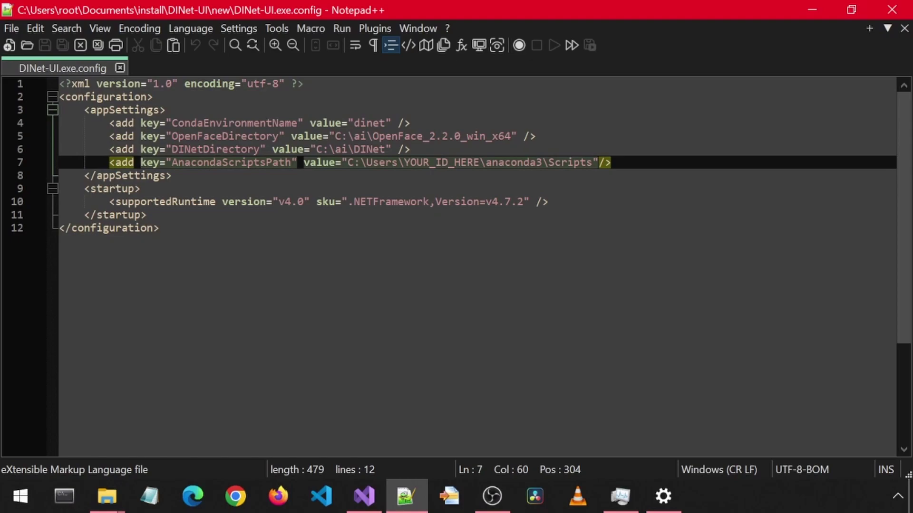
{"action": "double_click", "coordinate": [430, 162]}
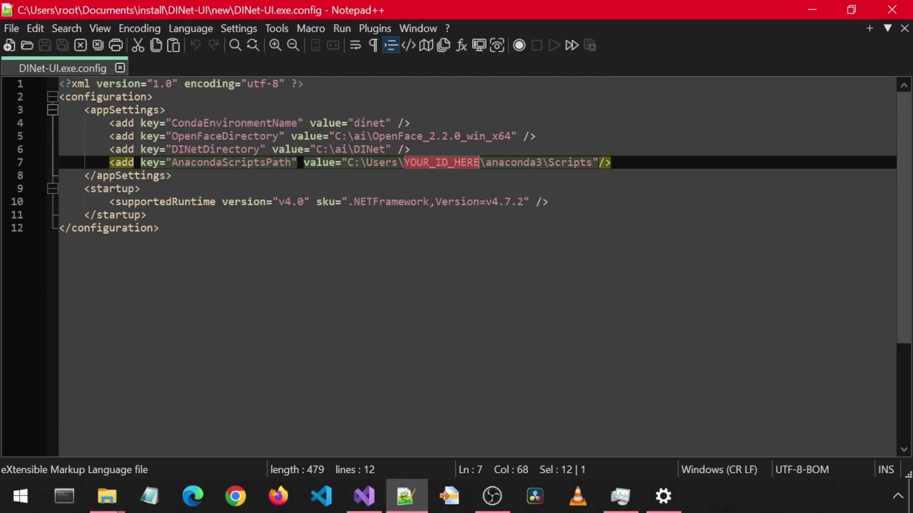
{"action": "left_click", "coordinate": [171, 175]}
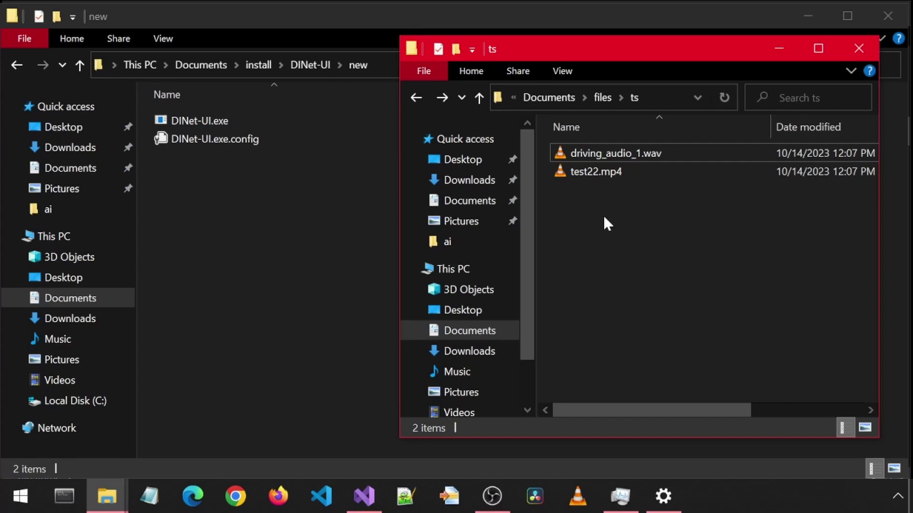
- Create a new folder named test22 inside the ts folder
{"action": "right_click", "coordinate": [604, 217]}
{"action": "mouse_move", "coordinate": [667, 441]}
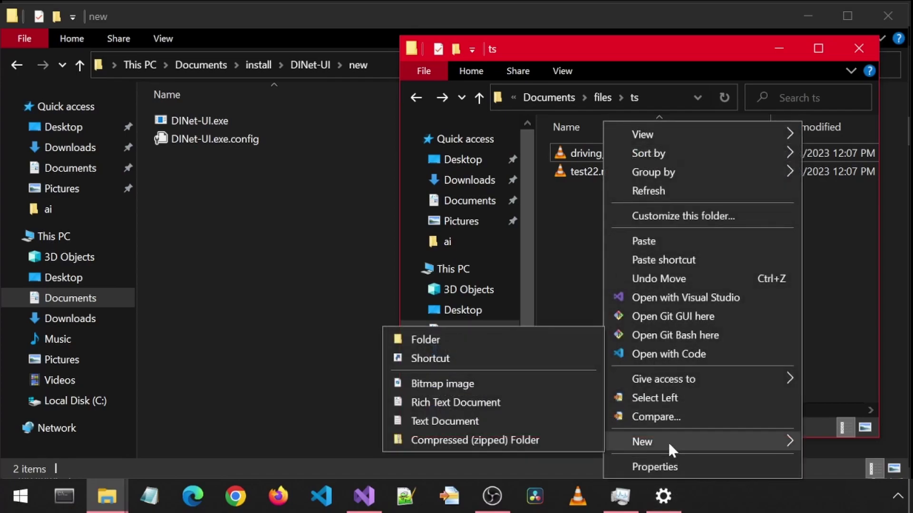
{"action": "left_click", "coordinate": [449, 340]}
{"action": "type", "text": "test22"}
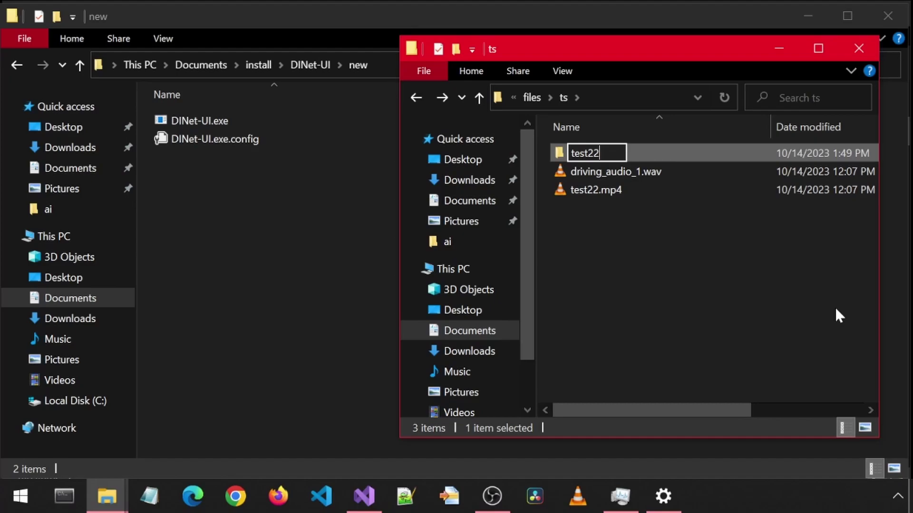
{"action": "key", "text": "Return"}
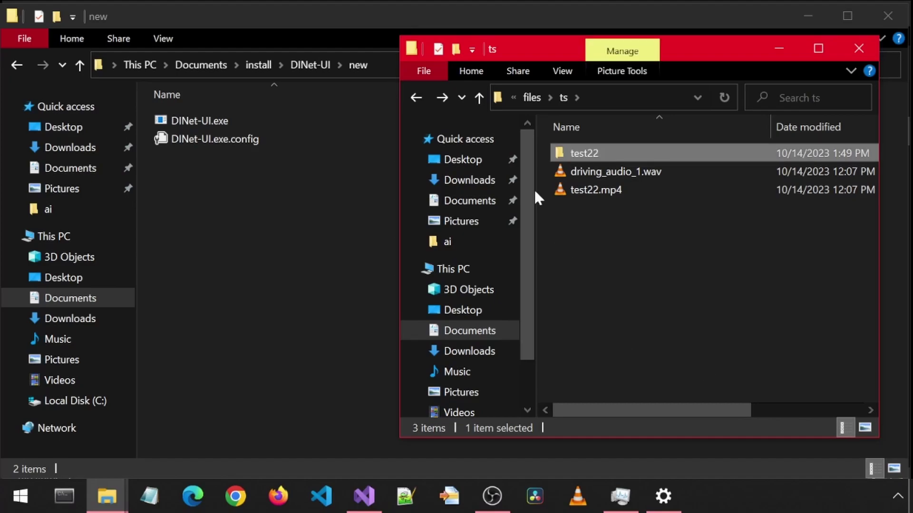
- Inside test22, create an empty text file named someFile.txt, then go back to ts
{"action": "double_click", "coordinate": [560, 154]}
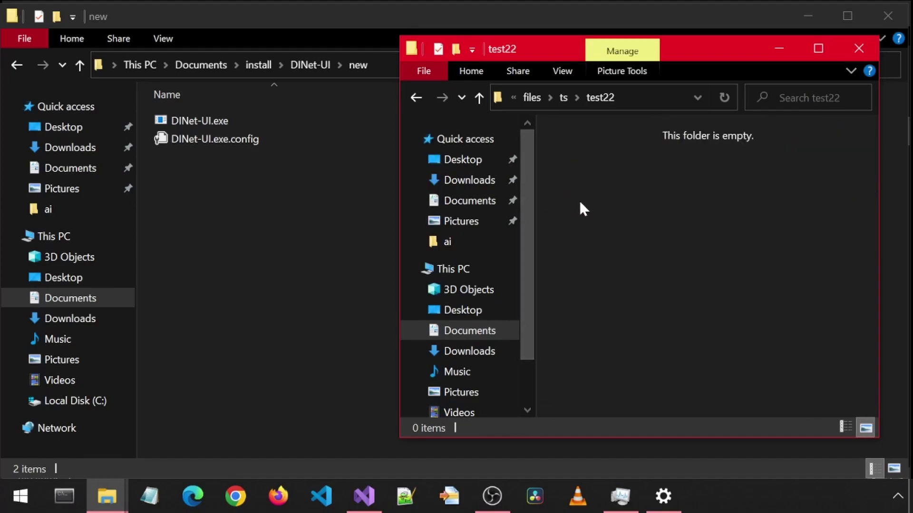
{"action": "right_click", "coordinate": [583, 210]}
{"action": "mouse_move", "coordinate": [631, 445]}
{"action": "left_click", "coordinate": [490, 422]}
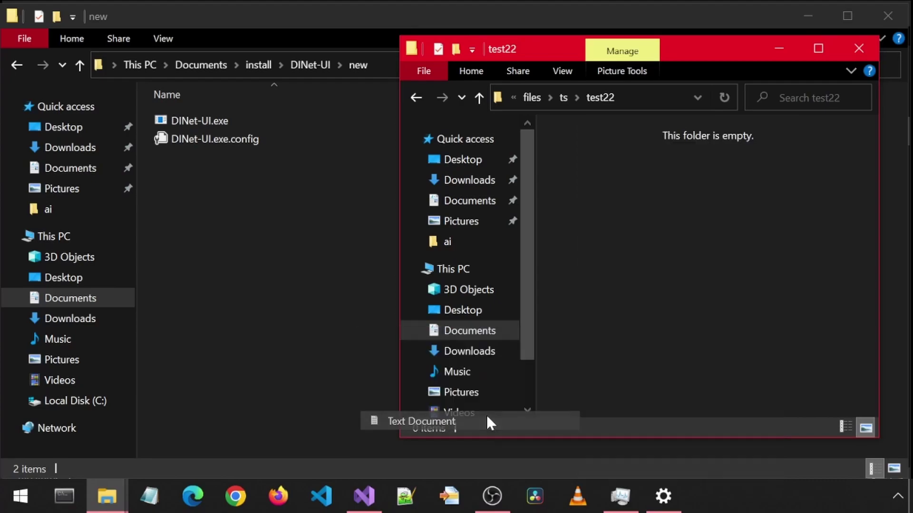
{"action": "type", "text": "someFile"}
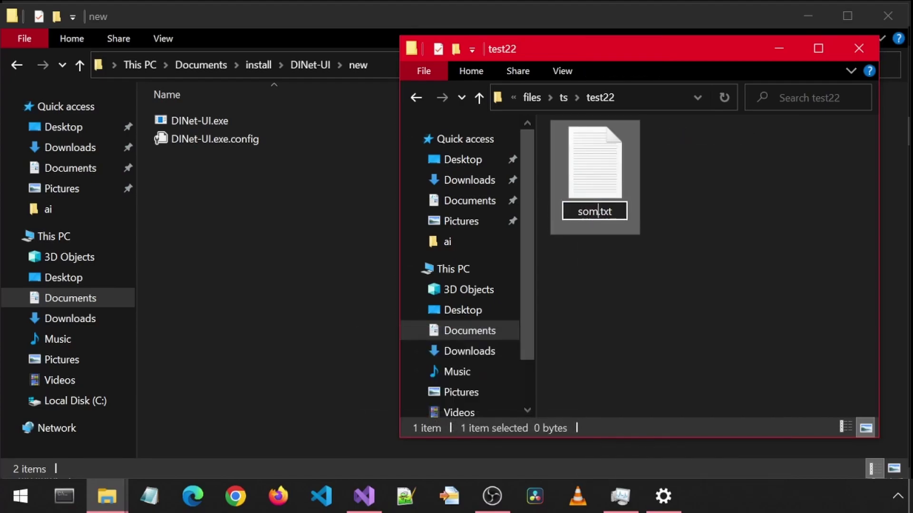
{"action": "key", "text": "Return"}
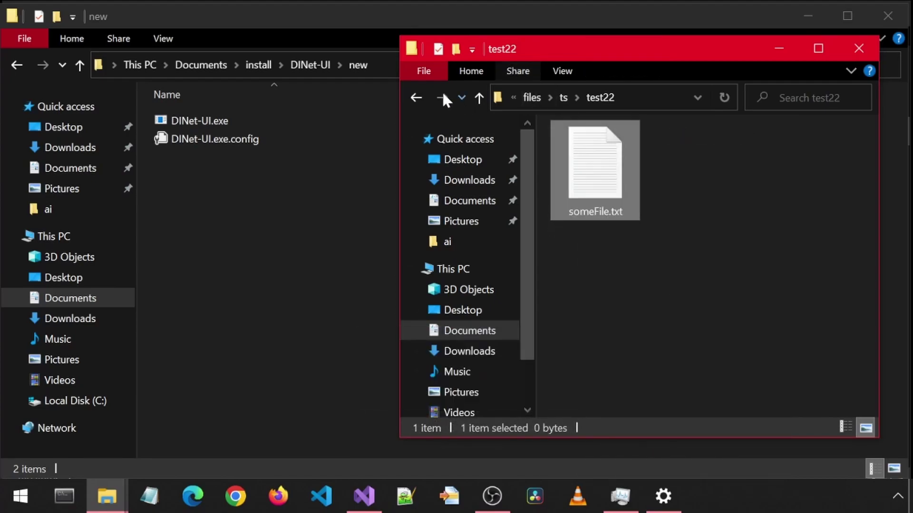
{"action": "left_click", "coordinate": [415, 96]}
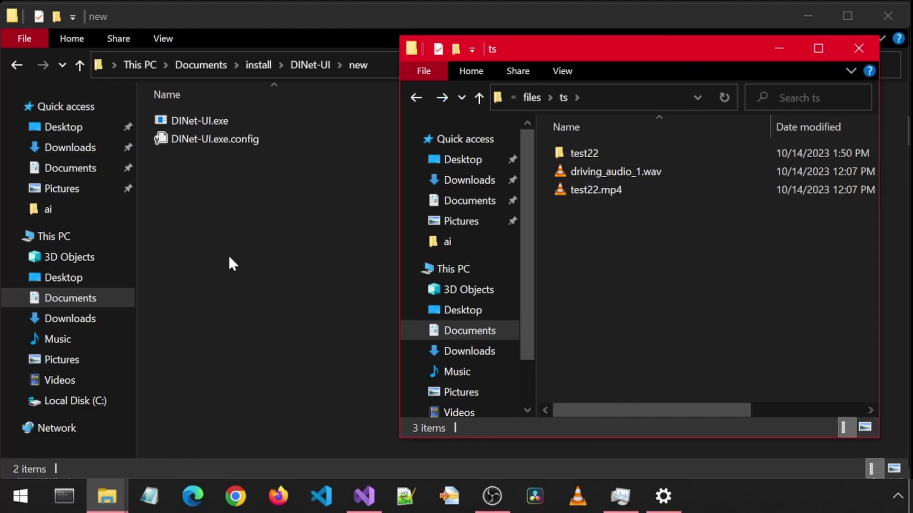
- Relaunch DINet UI, load test22.mp4 and driving_audio_1.wav, generate, and dismiss the existing-directory warning
{"action": "double_click", "coordinate": [164, 121]}
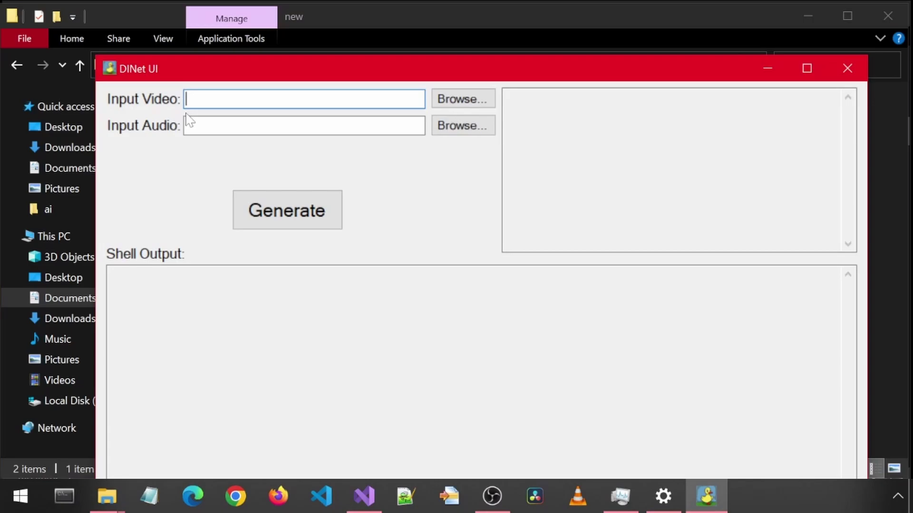
{"action": "left_click_drag", "start_coordinate": [257, 69], "coordinate": [180, 30]}
{"action": "key", "text": "alt+Tab"}
{"action": "left_click", "coordinate": [561, 189]}
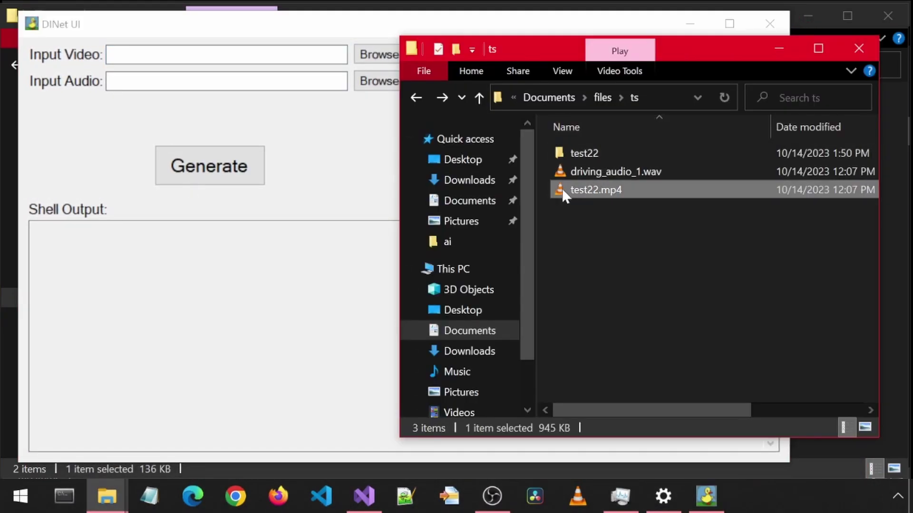
{"action": "left_click_drag", "start_coordinate": [562, 190], "coordinate": [149, 55]}
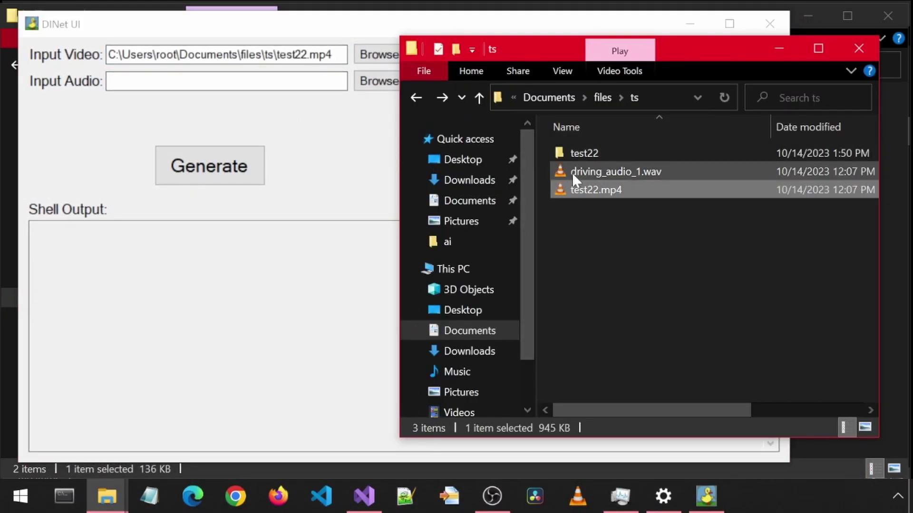
{"action": "left_click_drag", "start_coordinate": [572, 172], "coordinate": [121, 77]}
{"action": "left_click", "coordinate": [90, 140]}
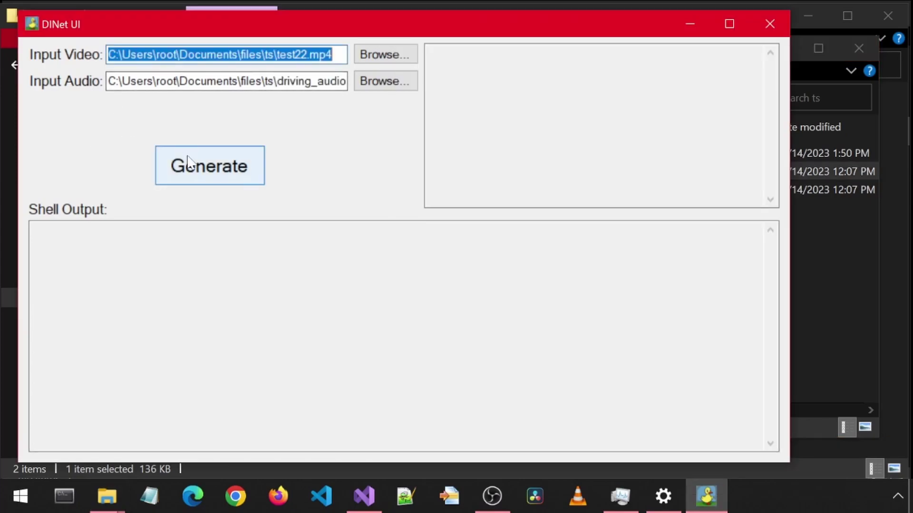
{"action": "left_click", "coordinate": [221, 172]}
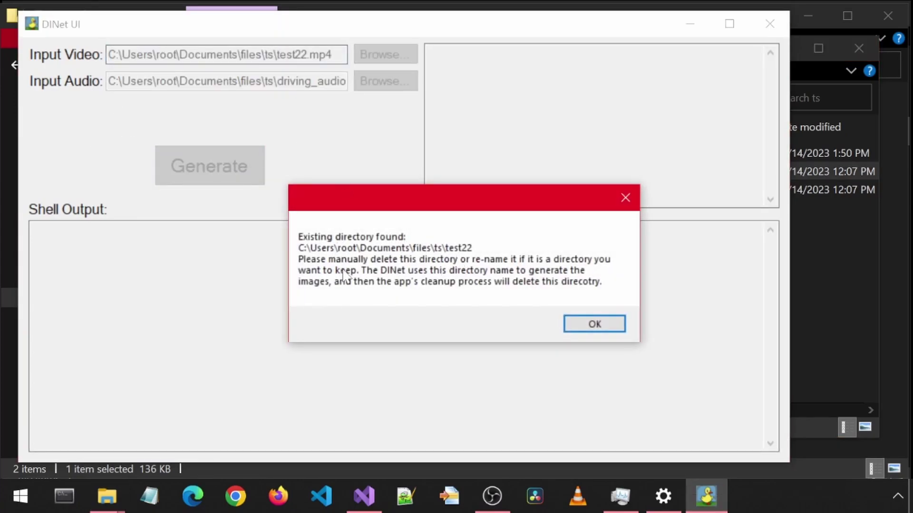
{"action": "left_click", "coordinate": [594, 325]}
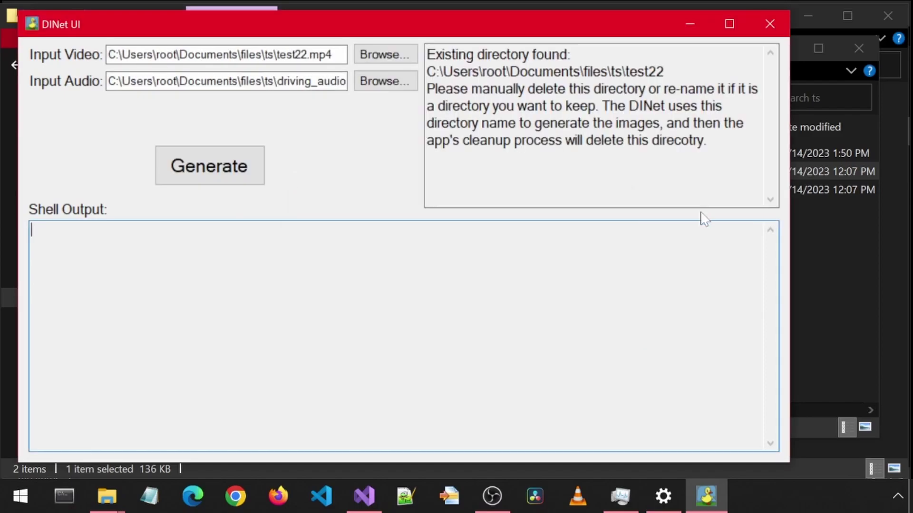
- Rename the test22 folder in ts to test22a
{"action": "left_click", "coordinate": [851, 296]}
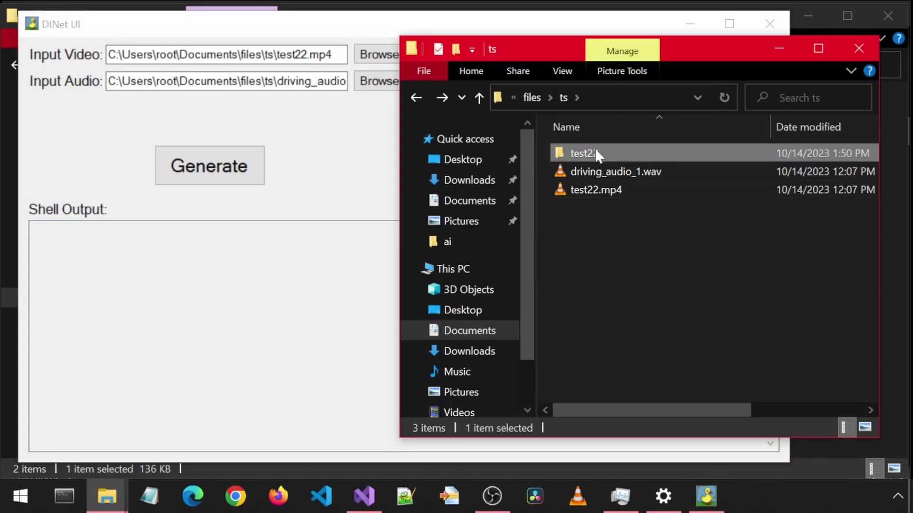
{"action": "left_click", "coordinate": [608, 153]}
{"action": "key", "text": "End"}
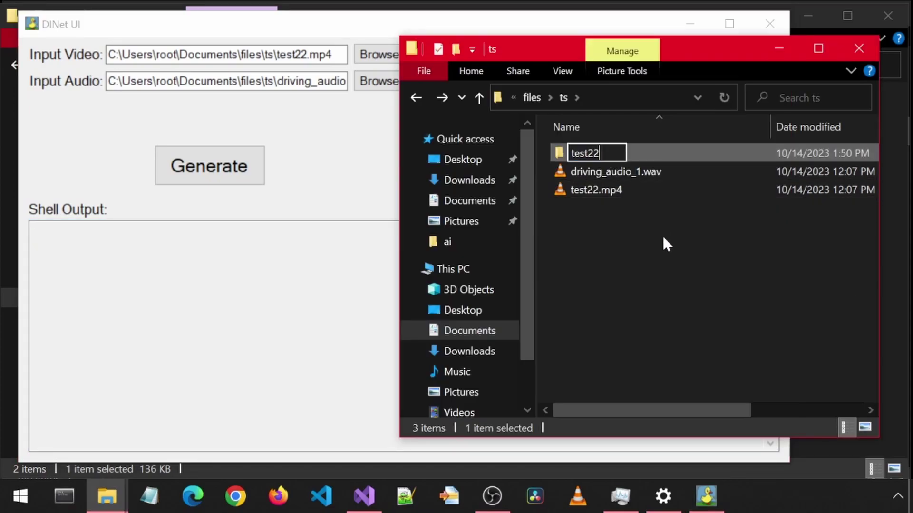
{"action": "type", "text": "a"}
{"action": "left_click", "coordinate": [708, 274]}
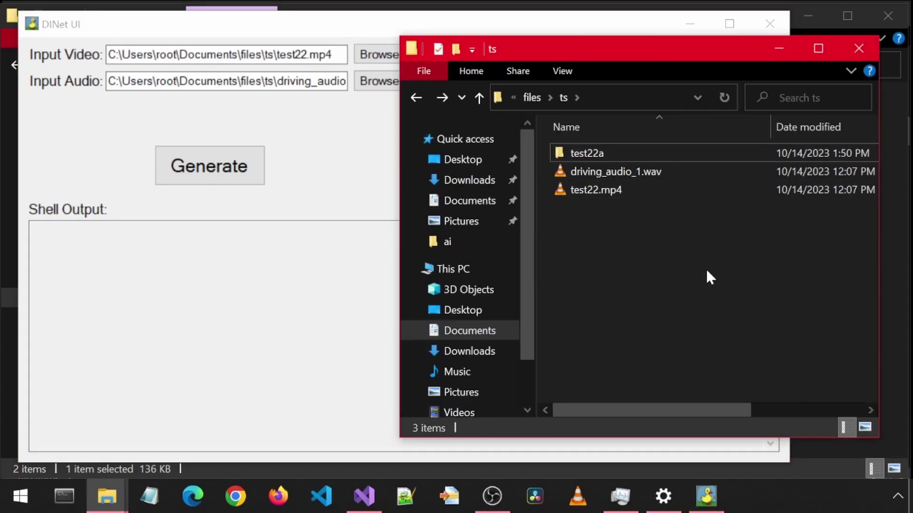
- Rerun generation, which reports an invalid AnacondaScriptsPath, and return to the app folder
{"action": "left_click", "coordinate": [242, 163]}
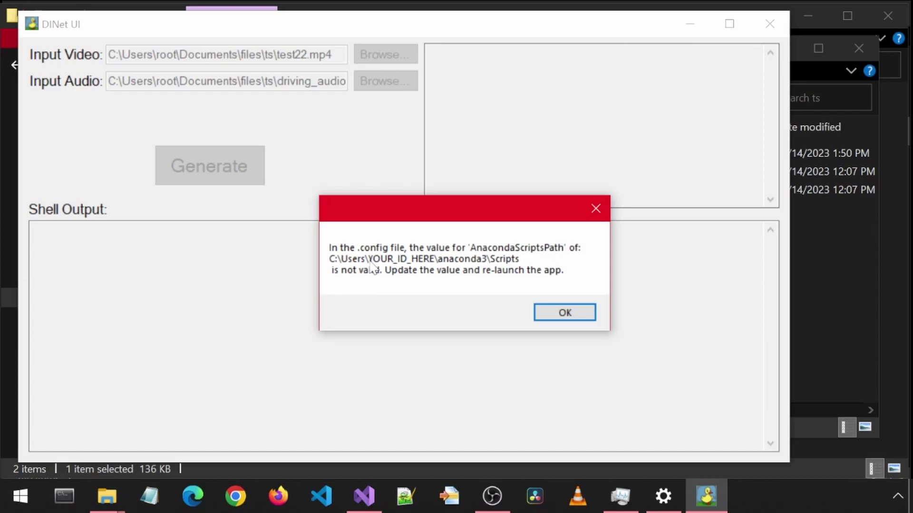
{"action": "left_click_drag", "start_coordinate": [471, 217], "coordinate": [346, 179]}
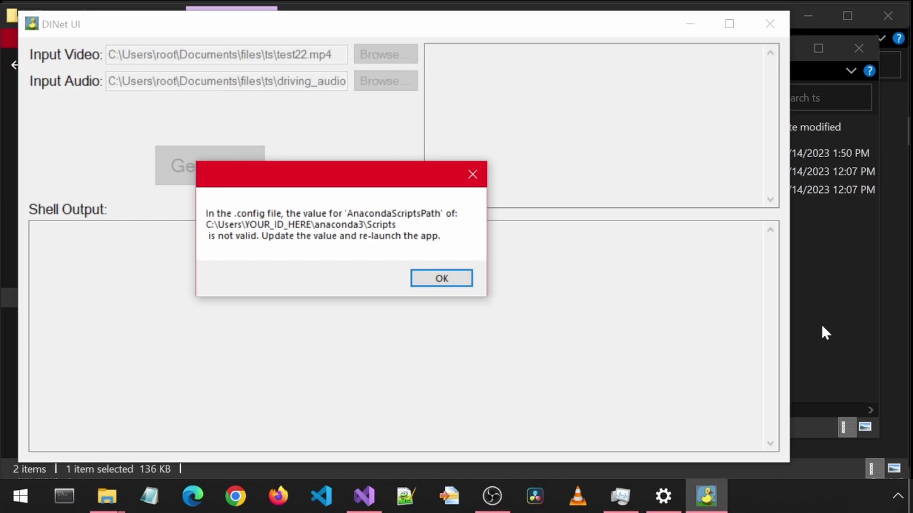
{"action": "key", "text": "alt+Tab"}
- Open DINet-UI.exe.config in Notepad++ and show the anaconda3 Scripts folder's full path in the address bar
{"action": "left_click", "coordinate": [158, 138]}
{"action": "right_click", "coordinate": [161, 138]}
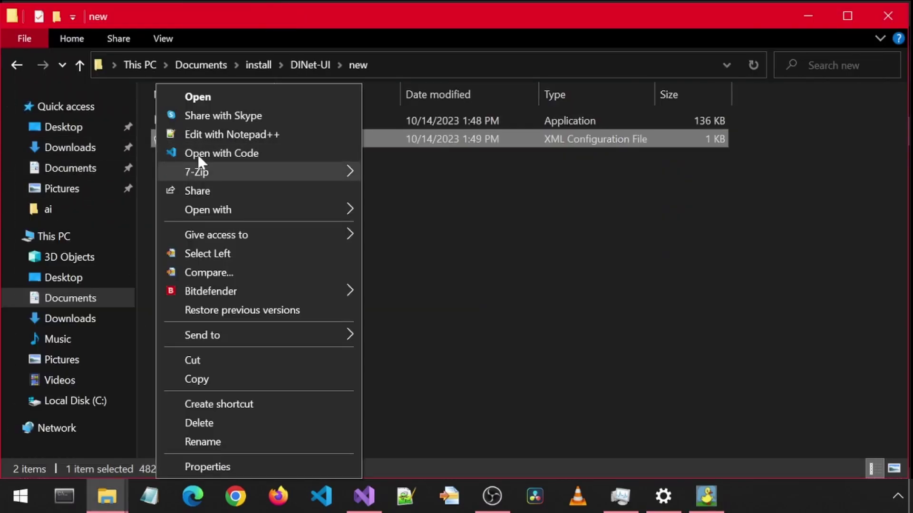
{"action": "left_click", "coordinate": [201, 139]}
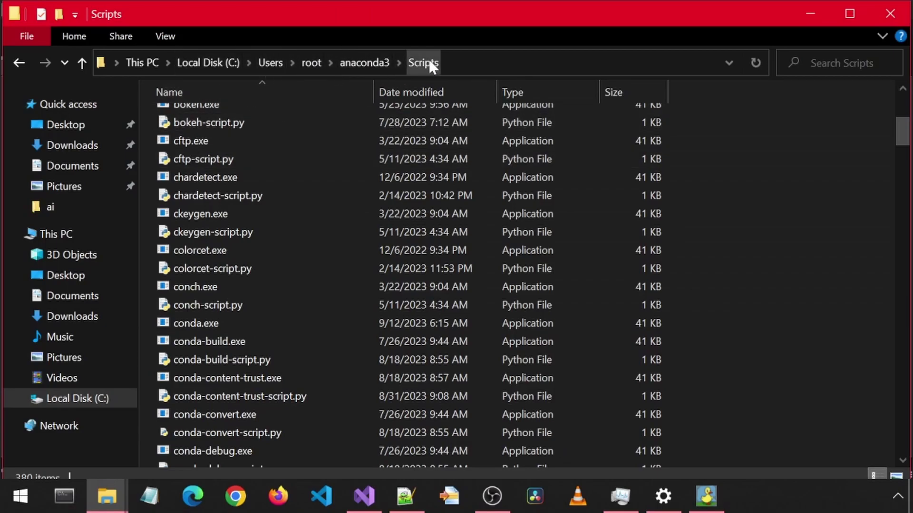
{"action": "left_click", "coordinate": [458, 61]}
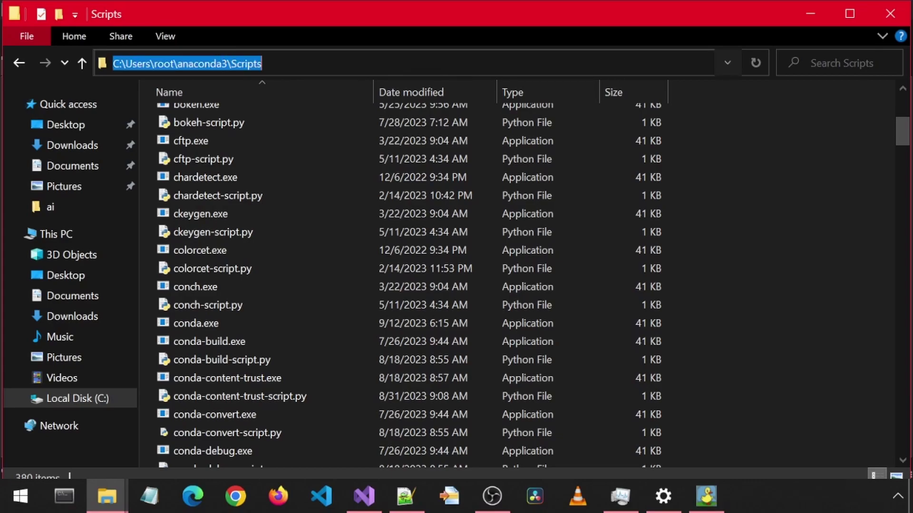
- Copy the Scripts path, replace YOUR_ID_HERE with root in AnacondaScriptsPath, and save the config
{"action": "right_click", "coordinate": [224, 67]}
{"action": "left_click", "coordinate": [266, 106]}
{"action": "key", "text": "alt+Tab"}
{"action": "left_click", "coordinate": [436, 162]}
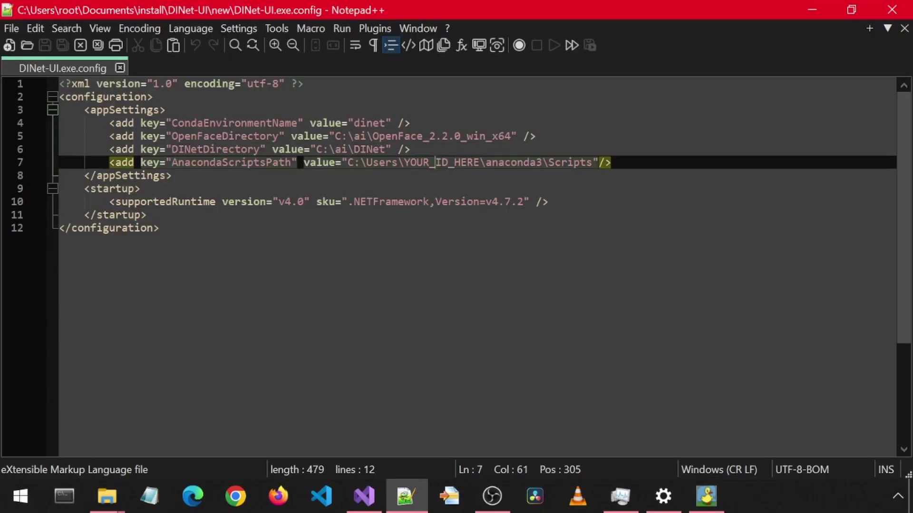
{"action": "double_click", "coordinate": [437, 162]}
{"action": "type", "text": "root"}
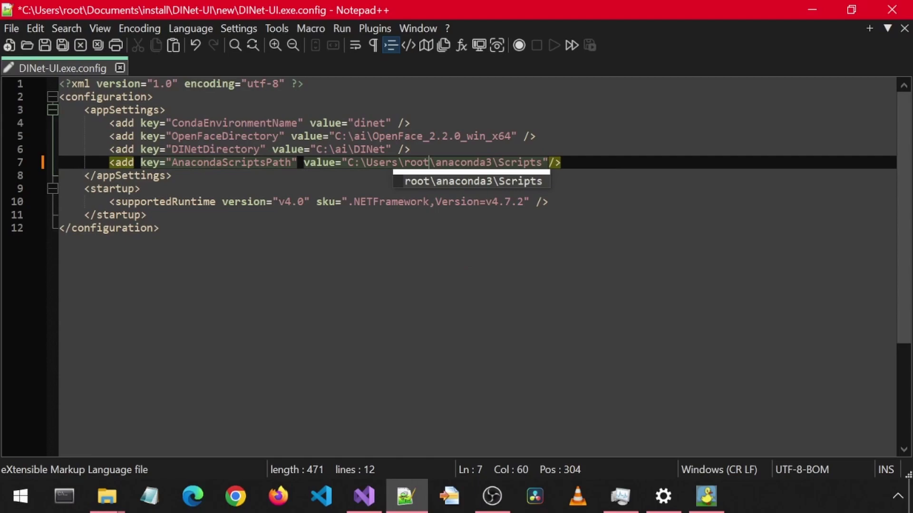
{"action": "left_click_drag", "start_coordinate": [348, 162], "coordinate": [542, 162]}
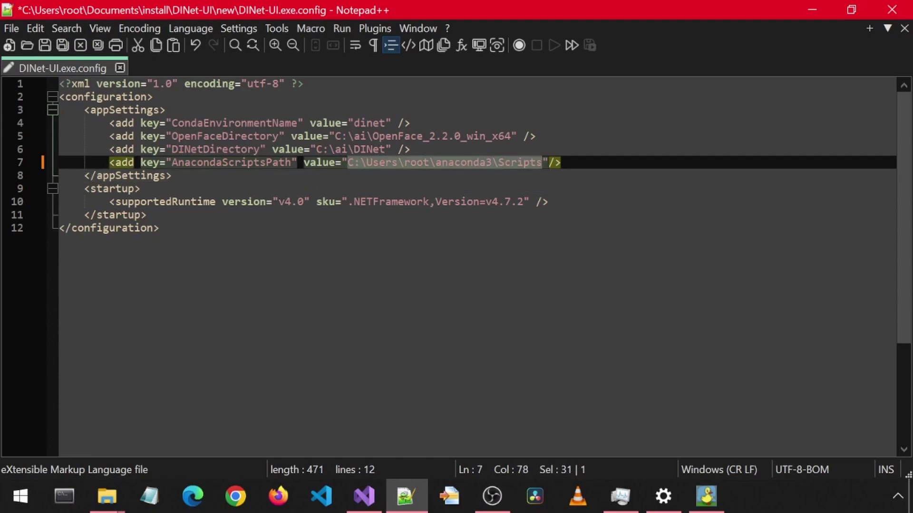
{"action": "key", "text": "Right"}
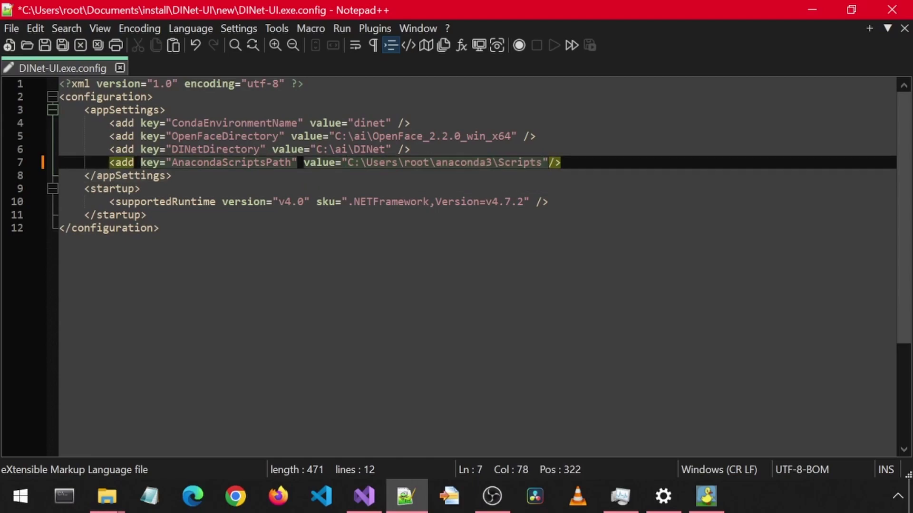
{"action": "key", "text": "ctrl+s"}
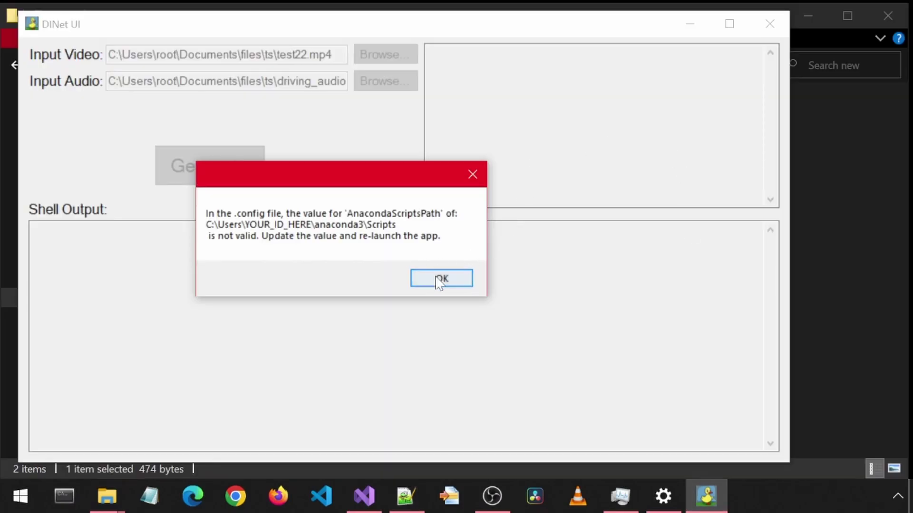
- Dismiss the invalid path error, close DINet UI, and relaunch it with the fixed config
{"action": "left_click", "coordinate": [439, 278]}
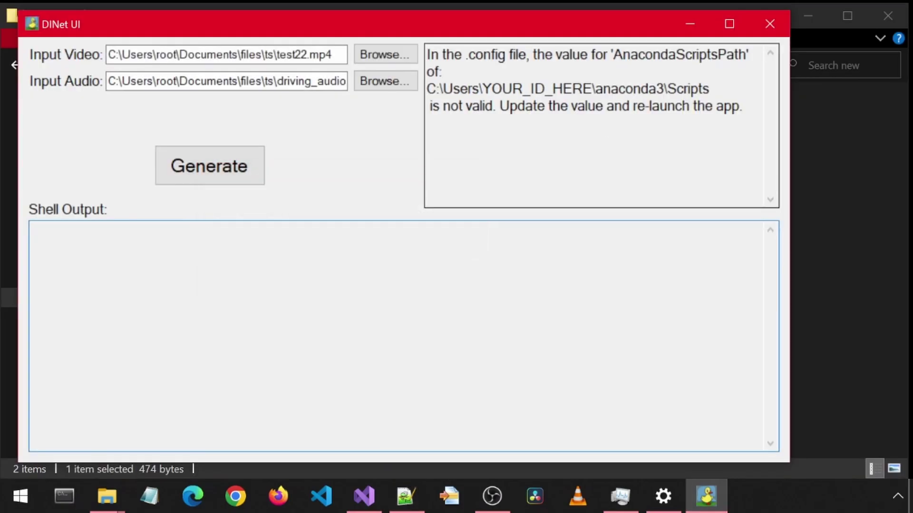
{"action": "left_click", "coordinate": [769, 24]}
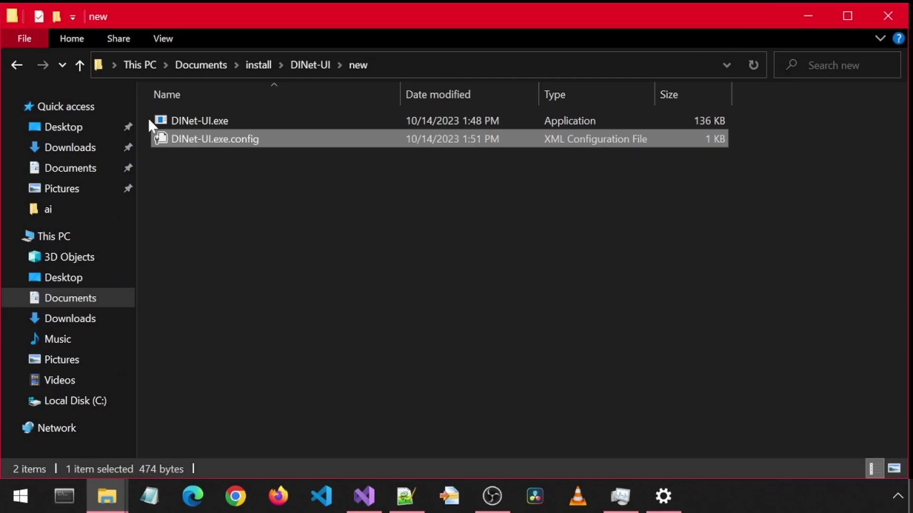
{"action": "double_click", "coordinate": [150, 122]}
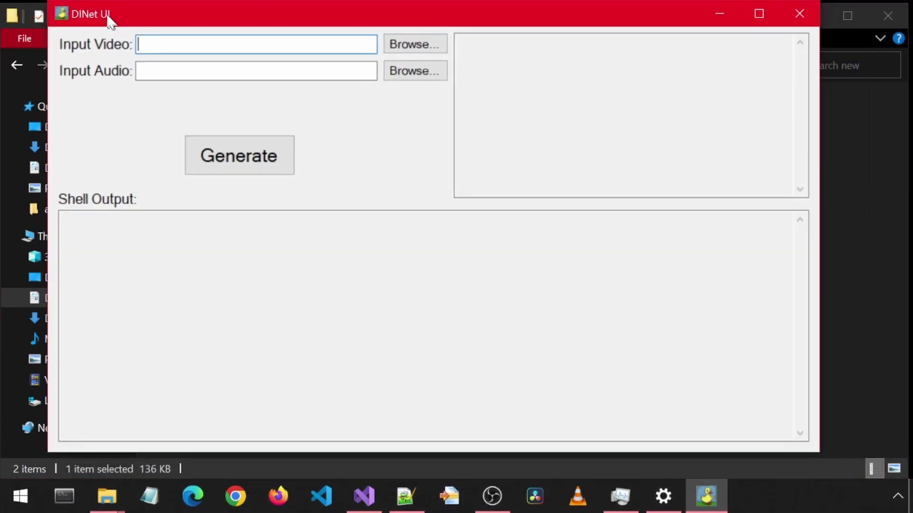
{"action": "left_click_drag", "start_coordinate": [109, 19], "coordinate": [100, 28]}
- Load test22.mp4 and driving_audio_1.wav as inputs and start generating the lip-sync video
{"action": "key", "text": "alt+Tab"}
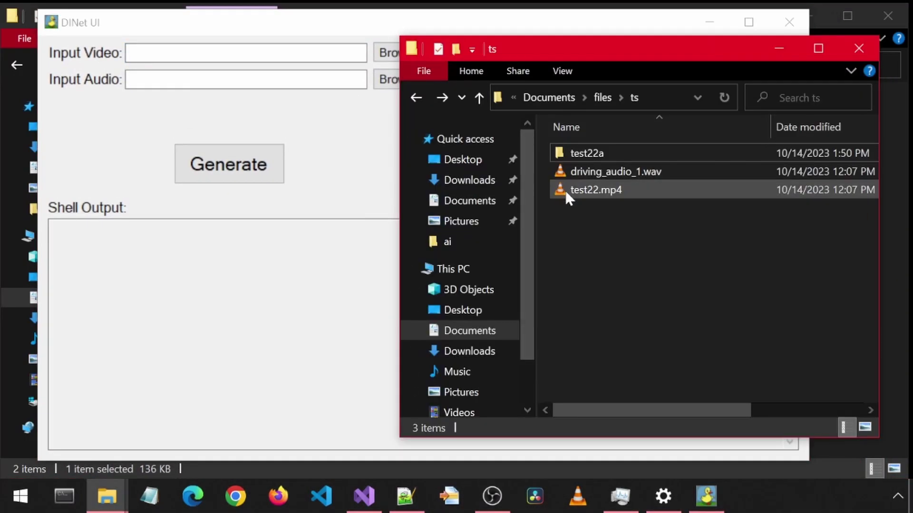
{"action": "left_click_drag", "start_coordinate": [565, 190], "coordinate": [154, 53]}
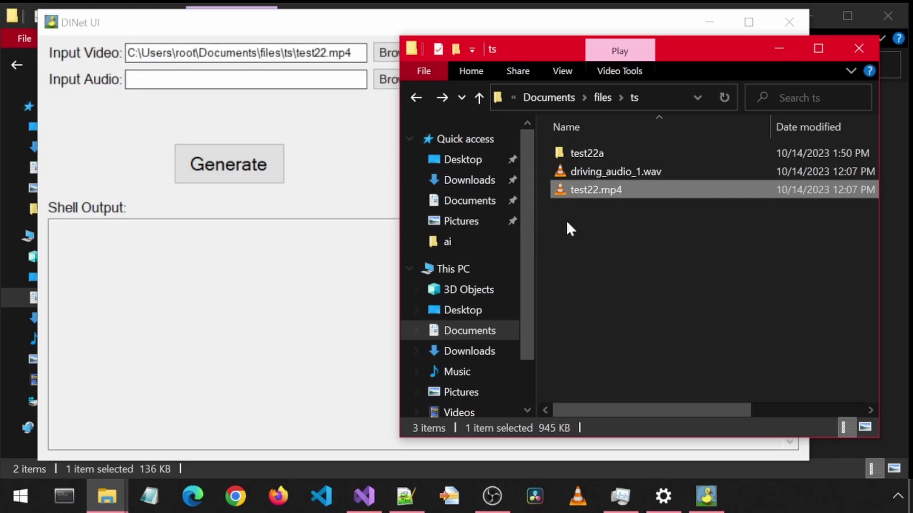
{"action": "left_click_drag", "start_coordinate": [569, 173], "coordinate": [257, 82]}
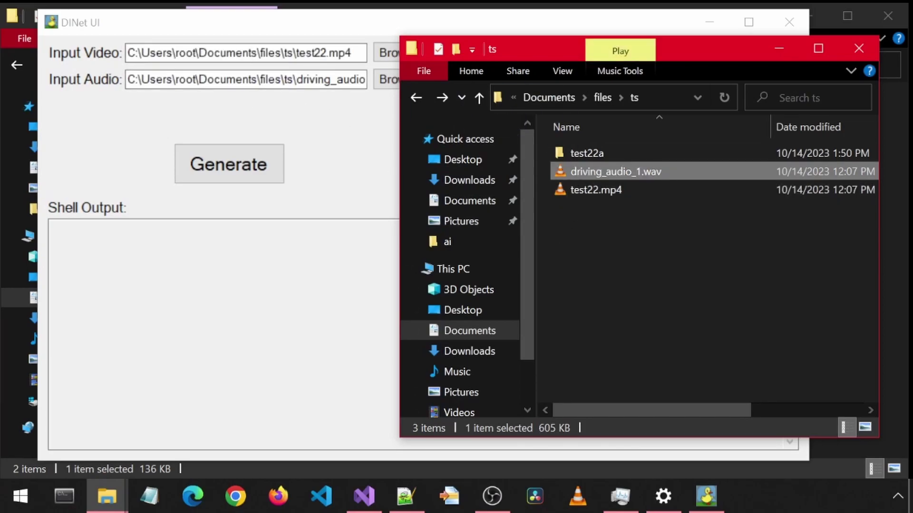
{"action": "left_click", "coordinate": [294, 153]}
{"action": "left_click", "coordinate": [266, 165]}
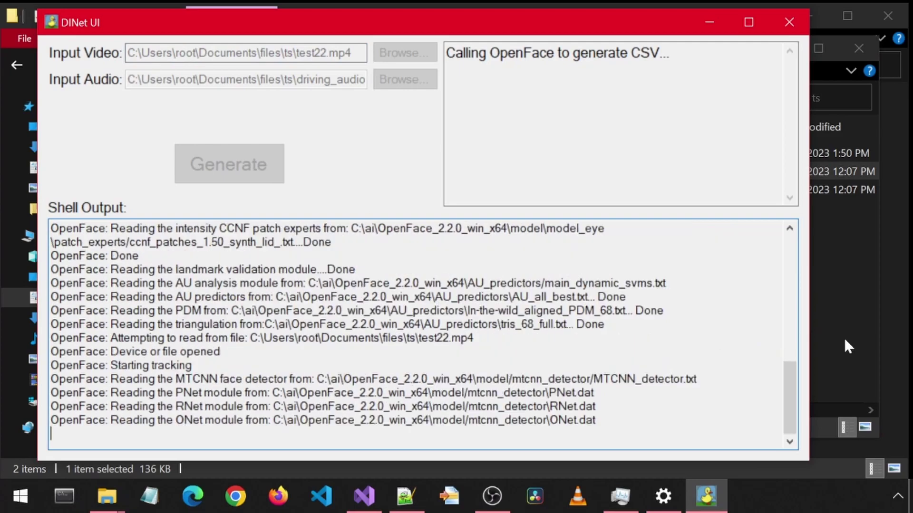
{"action": "left_click", "coordinate": [845, 340]}
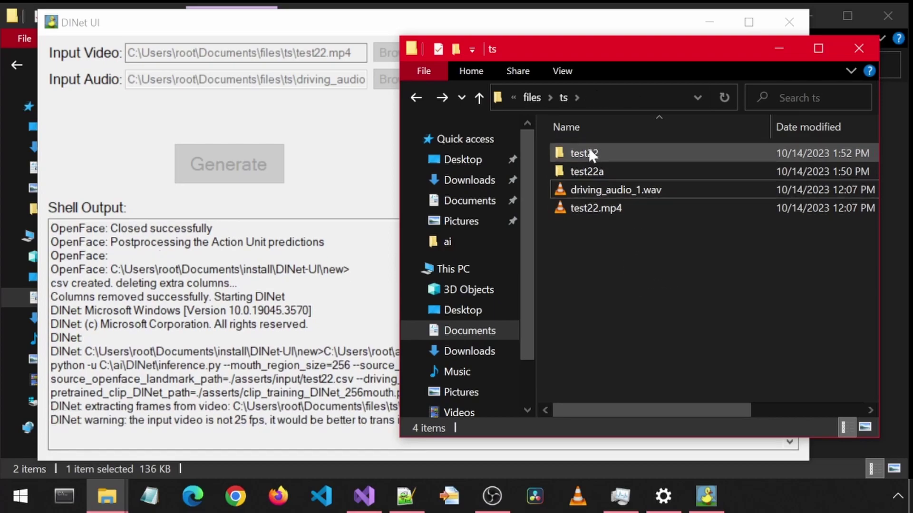
- Open the new test22 folder, scroll through the extracted jpg frames, and go back to ts
{"action": "left_click", "coordinate": [591, 155]}
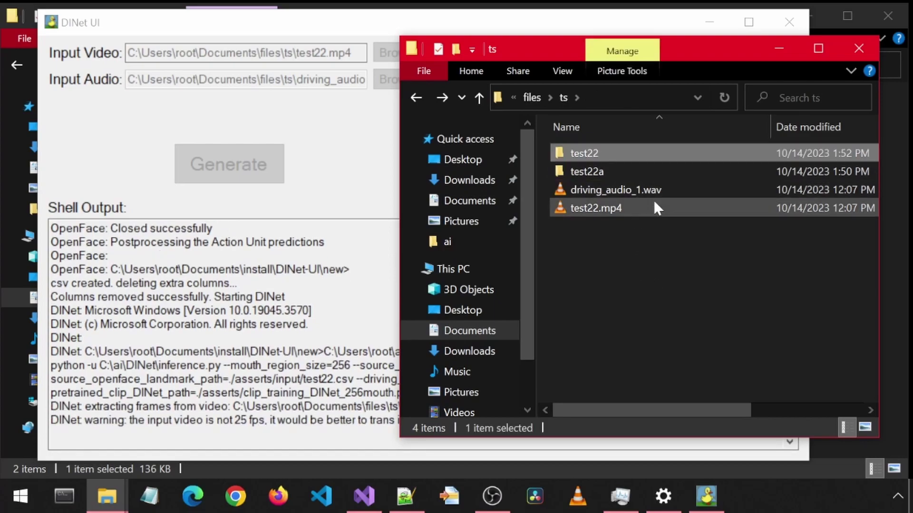
{"action": "double_click", "coordinate": [560, 154]}
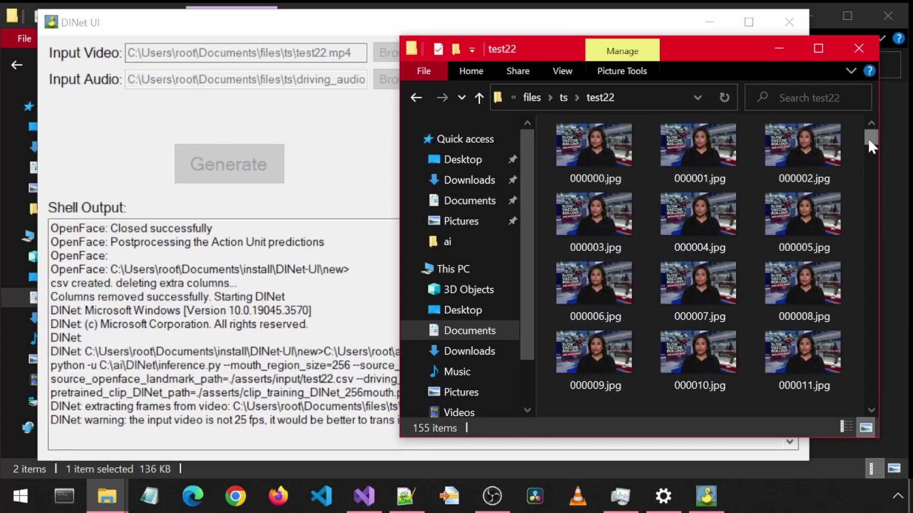
{"action": "left_click_drag", "start_coordinate": [868, 139], "coordinate": [866, 394]}
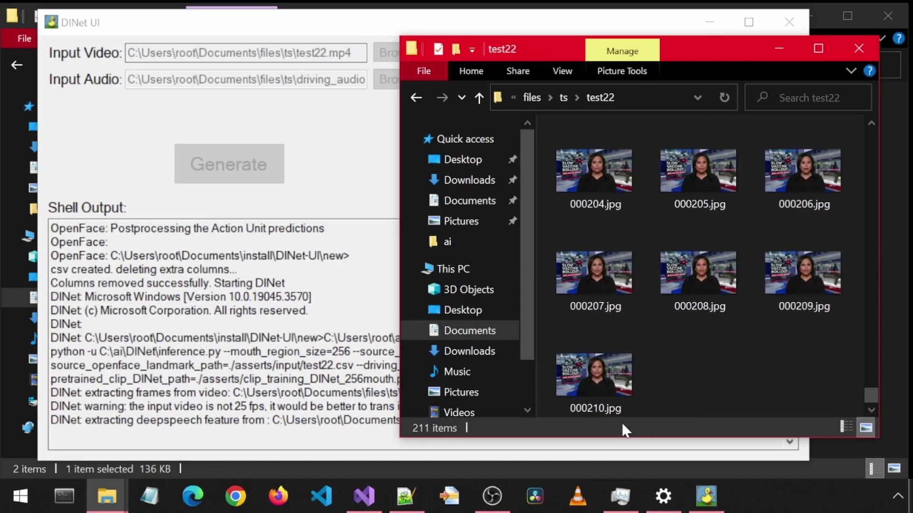
{"action": "left_click_drag", "start_coordinate": [873, 387], "coordinate": [884, 98]}
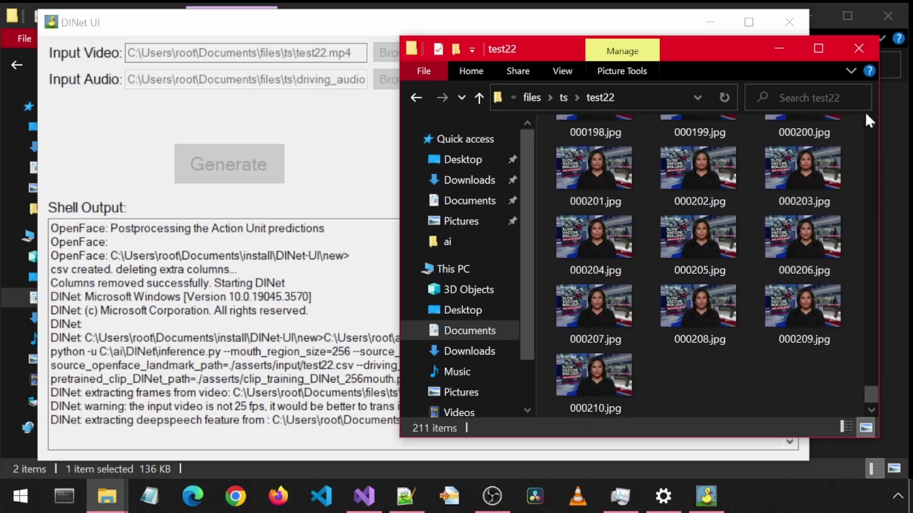
{"action": "key", "text": "alt+Left"}
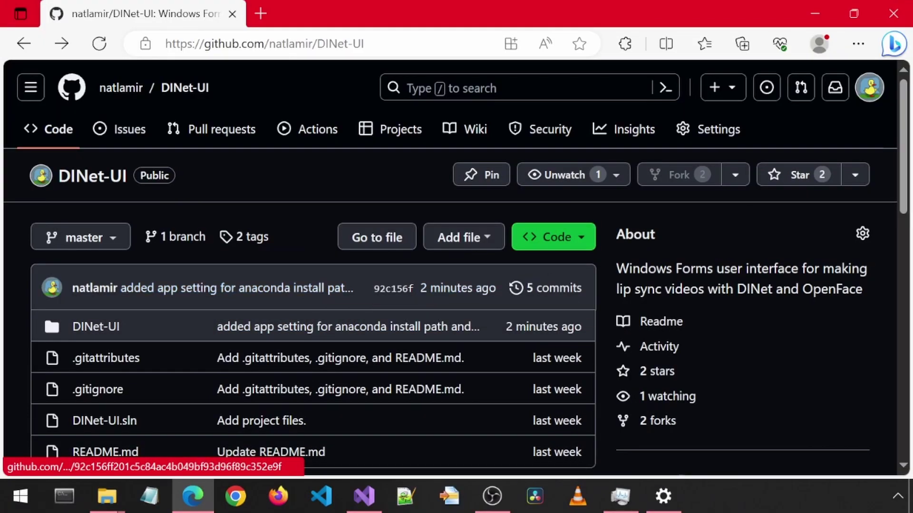
- Open the DINET-UI - v1.0.1 release and view its assets: DINet-UI.zip (115 KB) and source archives
{"action": "scroll", "coordinate": [765, 289], "scroll_direction": "down", "scroll_amount": 4}
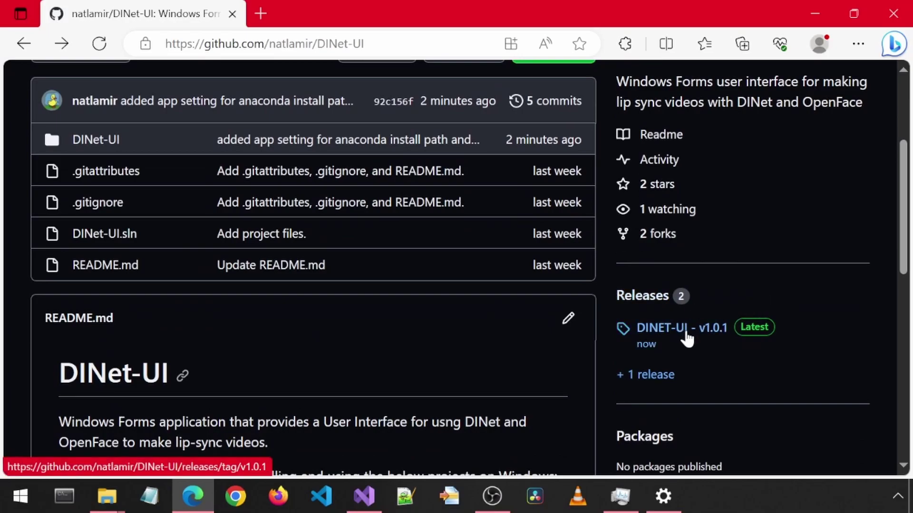
{"action": "left_click", "coordinate": [709, 332]}
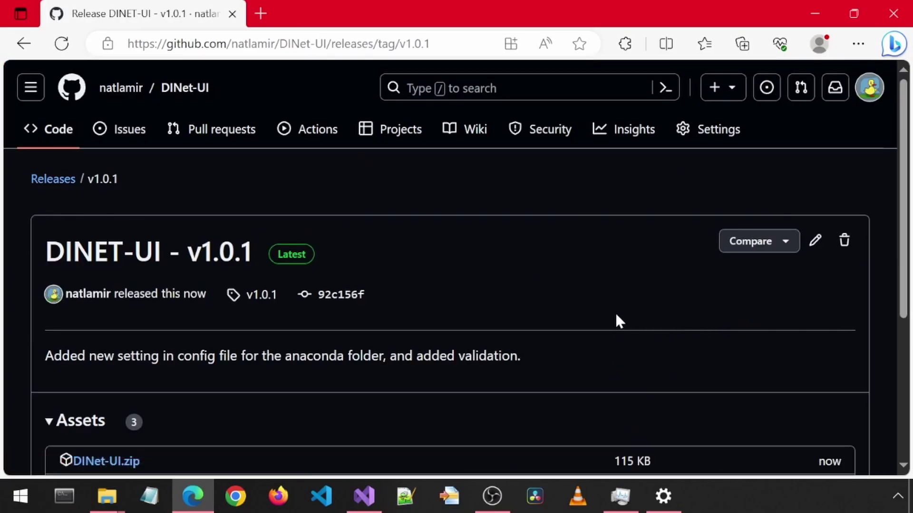
{"action": "scroll", "coordinate": [613, 317], "scroll_direction": "down", "scroll_amount": 1}
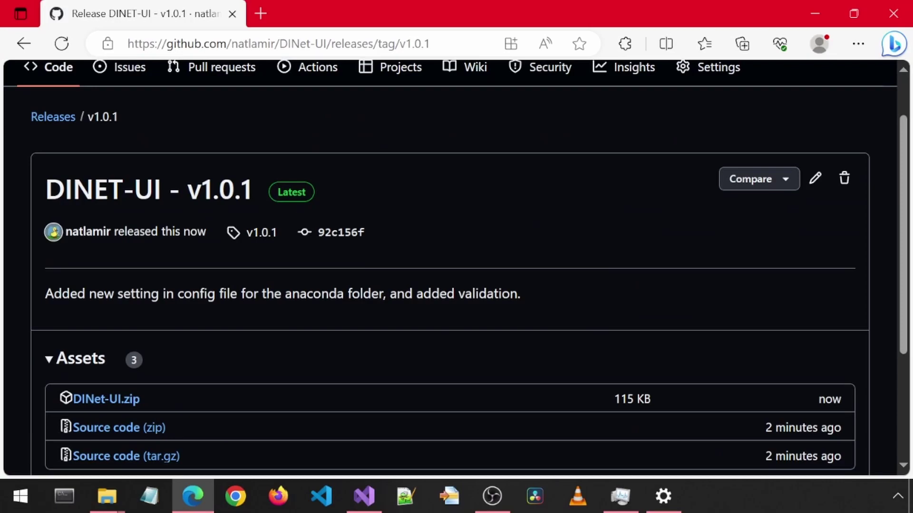
{"action": "scroll", "coordinate": [261, 314], "scroll_direction": "down", "scroll_amount": 1}
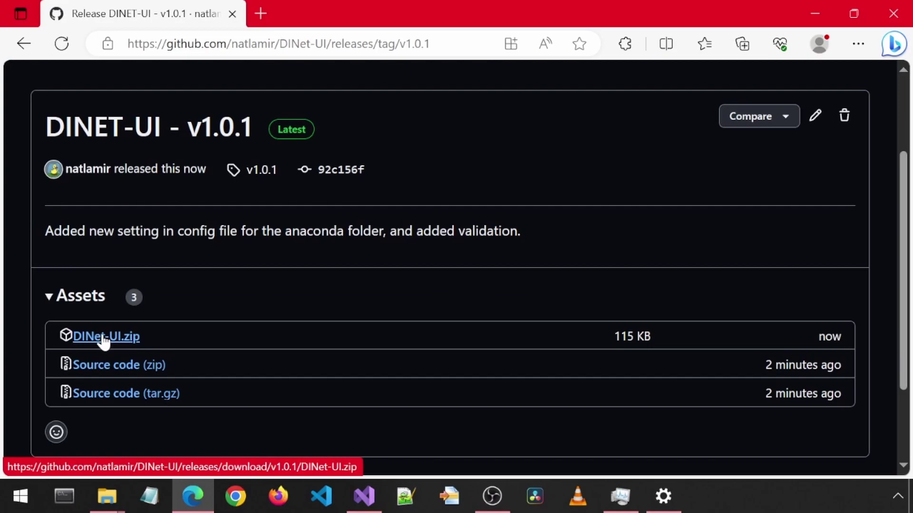
{"action": "scroll", "coordinate": [368, 251], "scroll_direction": "down", "scroll_amount": 1}
{"action": "scroll", "coordinate": [369, 248], "scroll_direction": "up", "scroll_amount": 1}
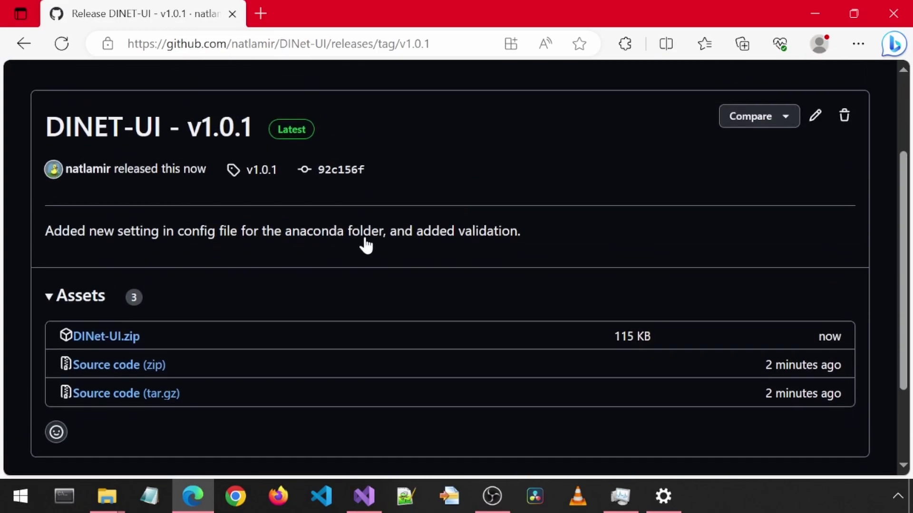